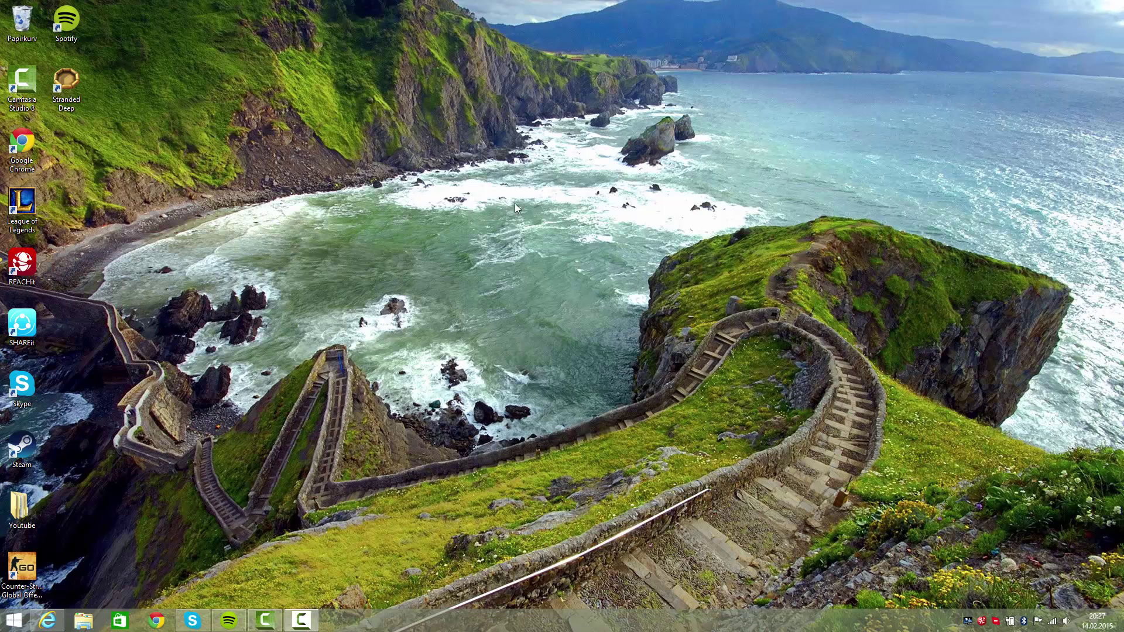
Open File Explorer at Denne PCen to show the user folders and drives.
{"action": "left_click", "coordinate": [83, 621]}
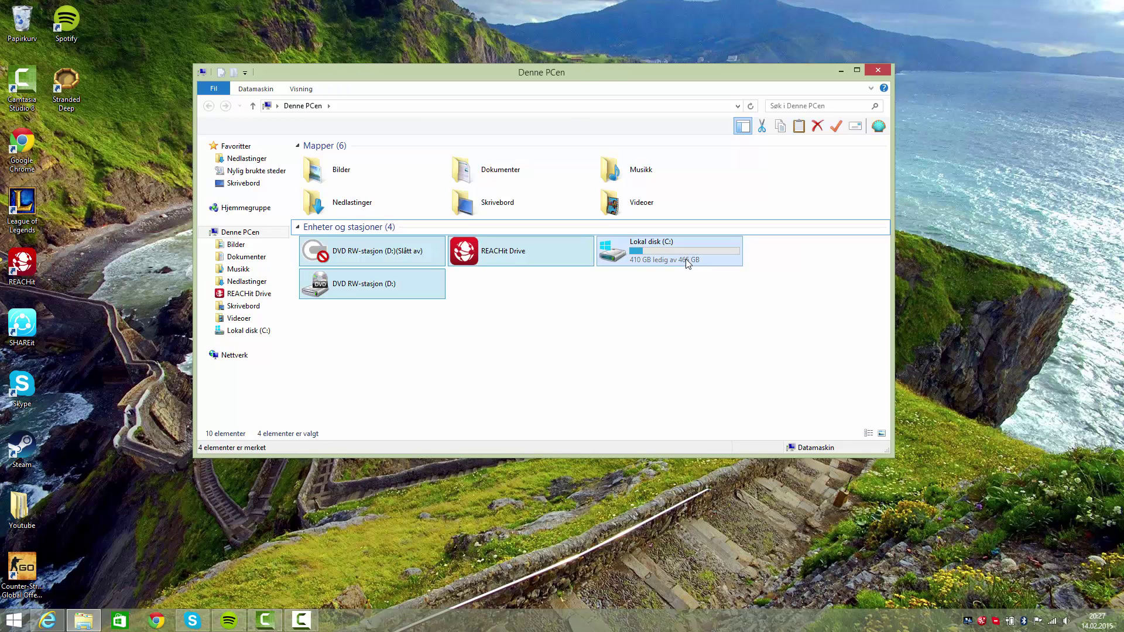
Open Lokal disk (C:) in File Explorer.
{"action": "left_click", "coordinate": [666, 307]}
{"action": "double_click", "coordinate": [653, 268]}
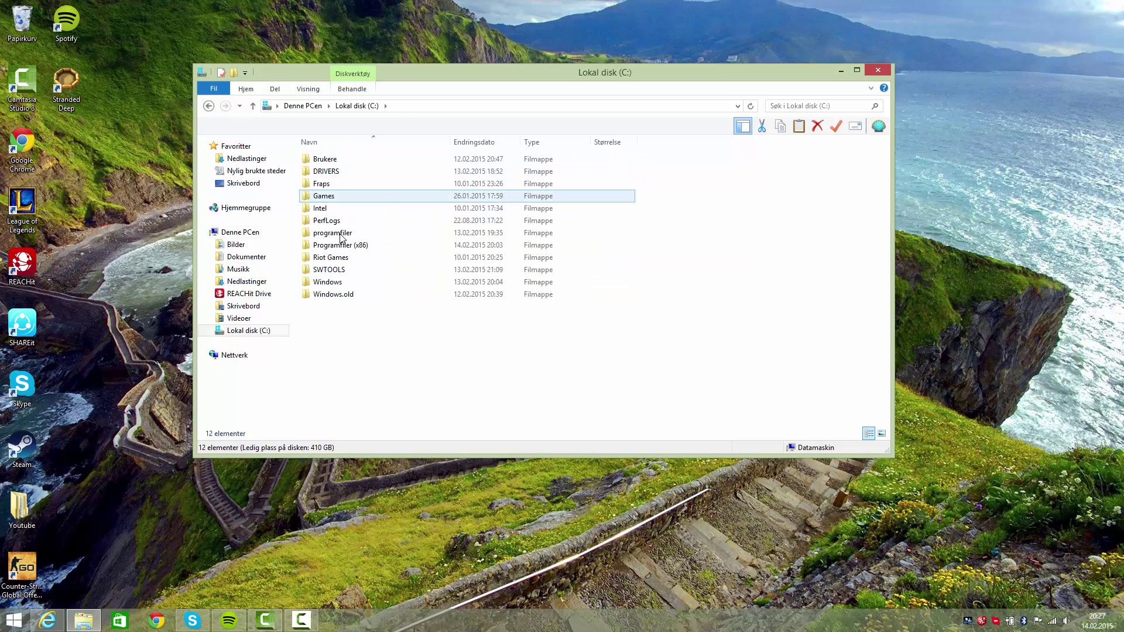
{"action": "mouse_move", "coordinate": [362, 264]}
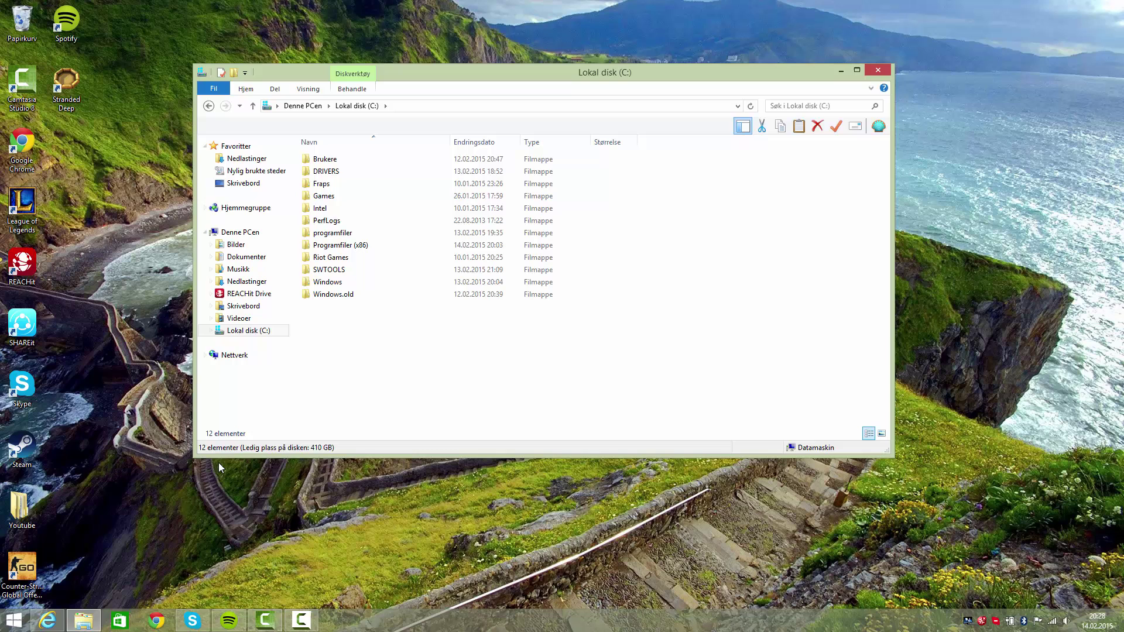
{"action": "left_click", "coordinate": [14, 620]}
{"action": "left_click", "coordinate": [14, 621]}
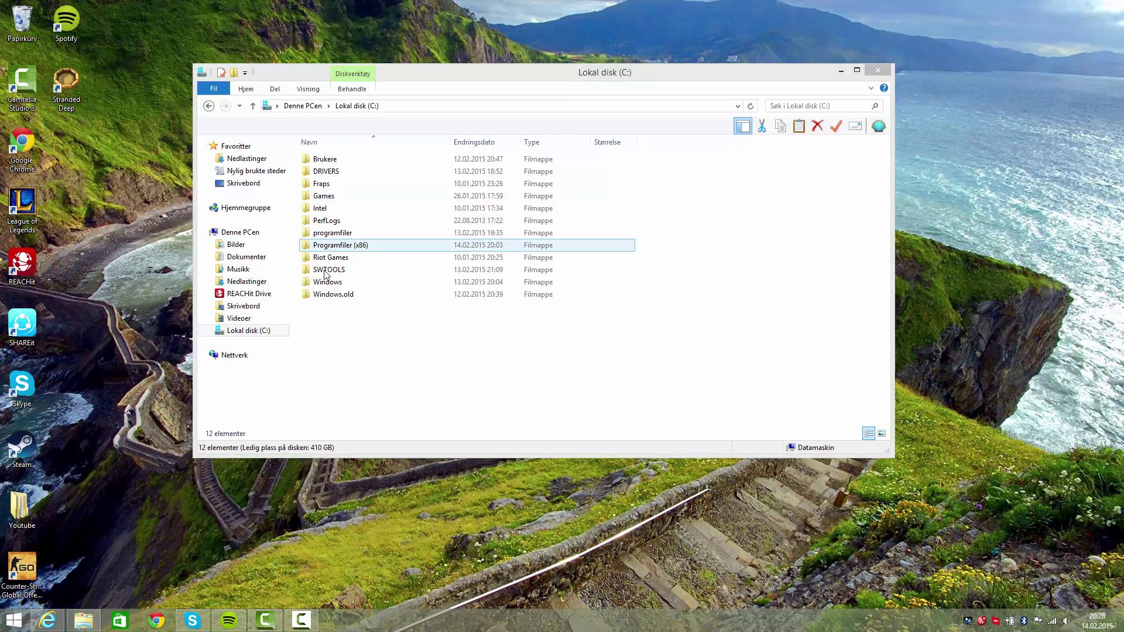
{"action": "left_click", "coordinate": [250, 331]}
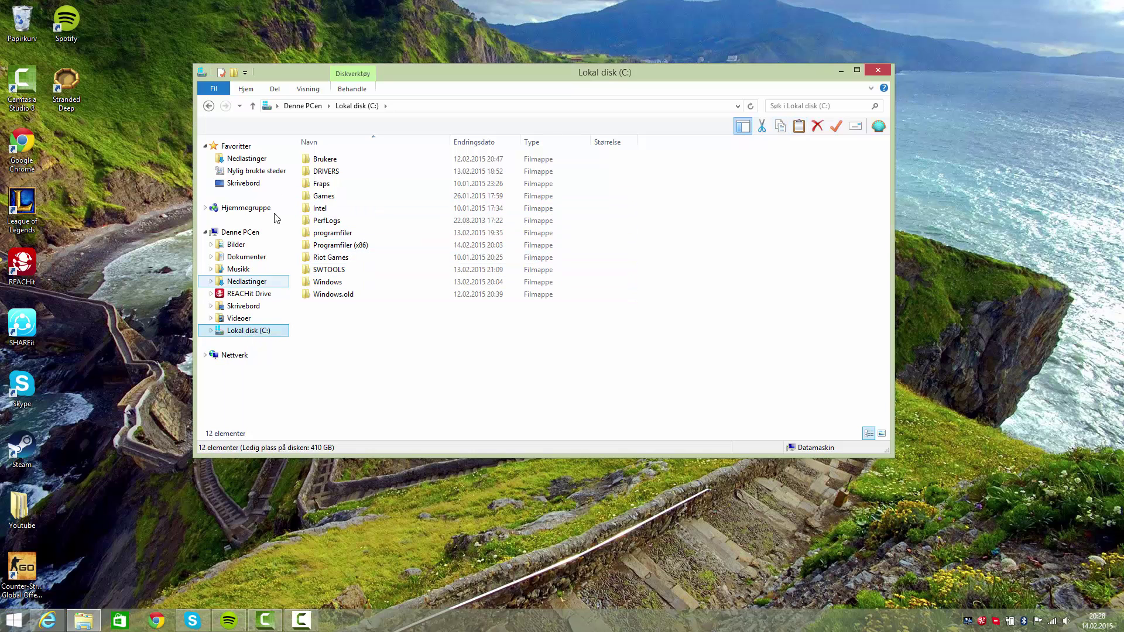
{"action": "left_click", "coordinate": [246, 233]}
{"action": "double_click", "coordinate": [659, 257]}
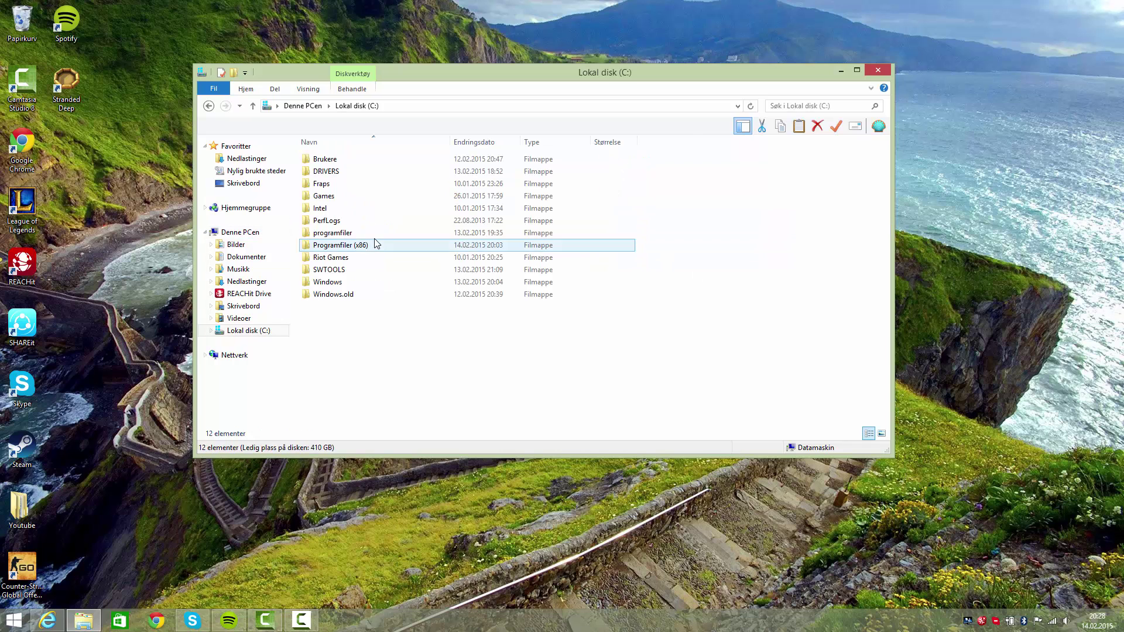
Go to Riot Games\League of Legends\RADS and delete the projects folder.
{"action": "double_click", "coordinate": [345, 258]}
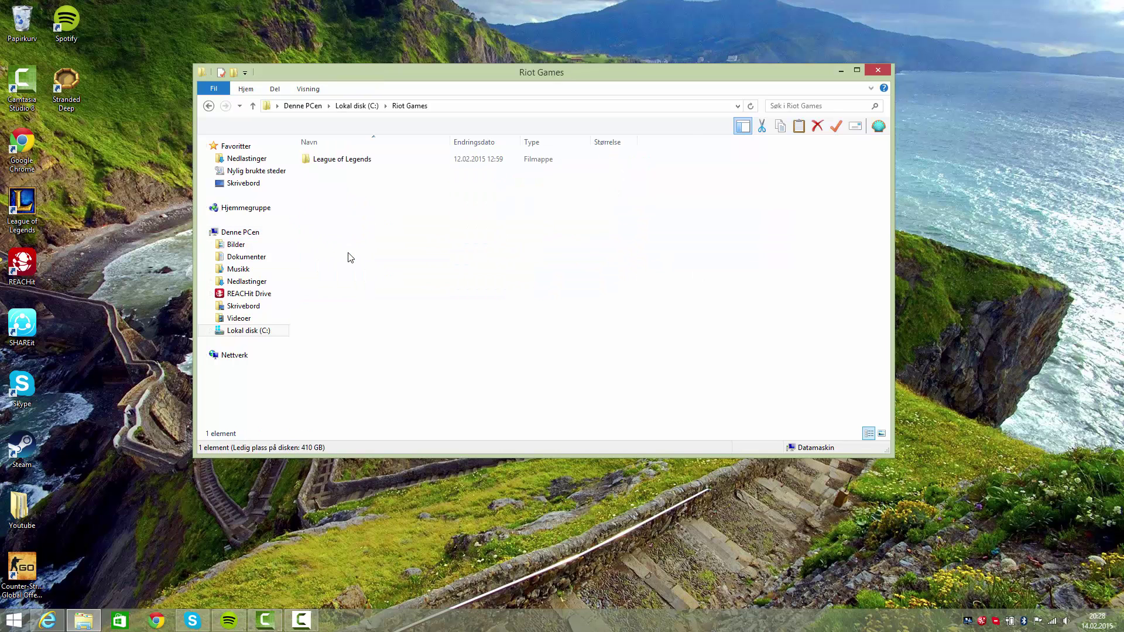
{"action": "double_click", "coordinate": [338, 167]}
{"action": "double_click", "coordinate": [342, 183]}
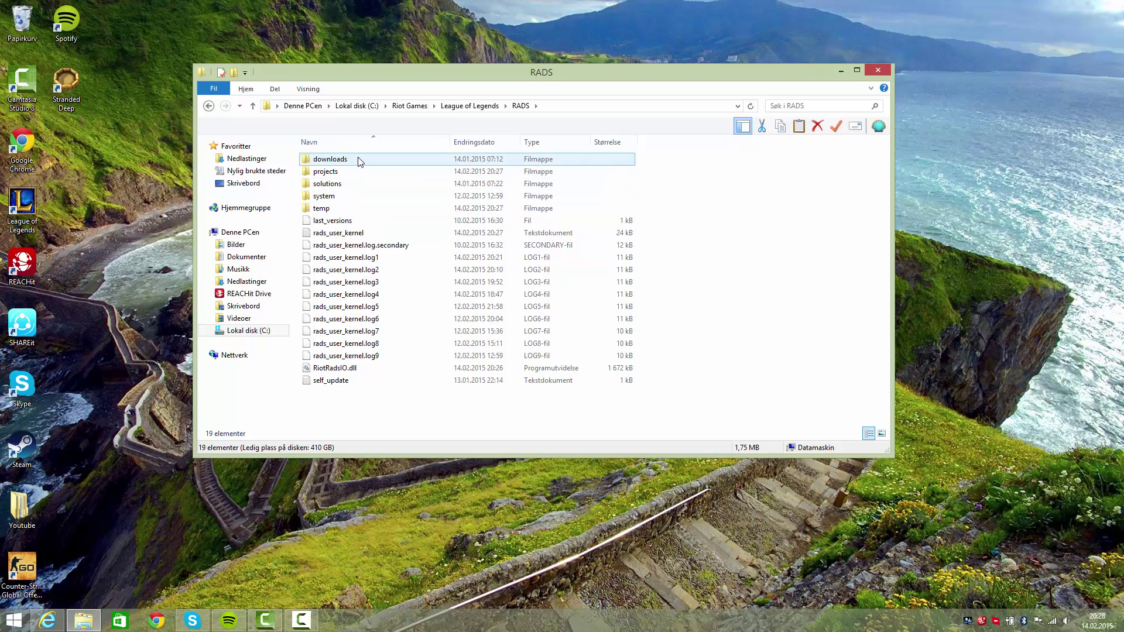
{"action": "double_click", "coordinate": [339, 171]}
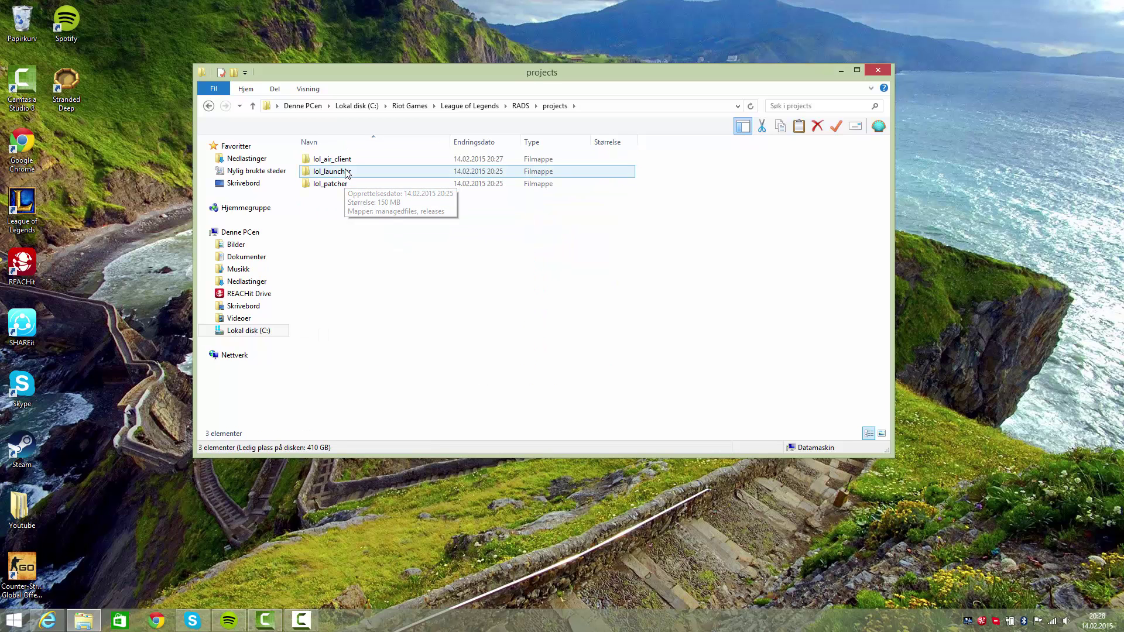
{"action": "left_click", "coordinate": [208, 106]}
{"action": "left_click", "coordinate": [344, 171]}
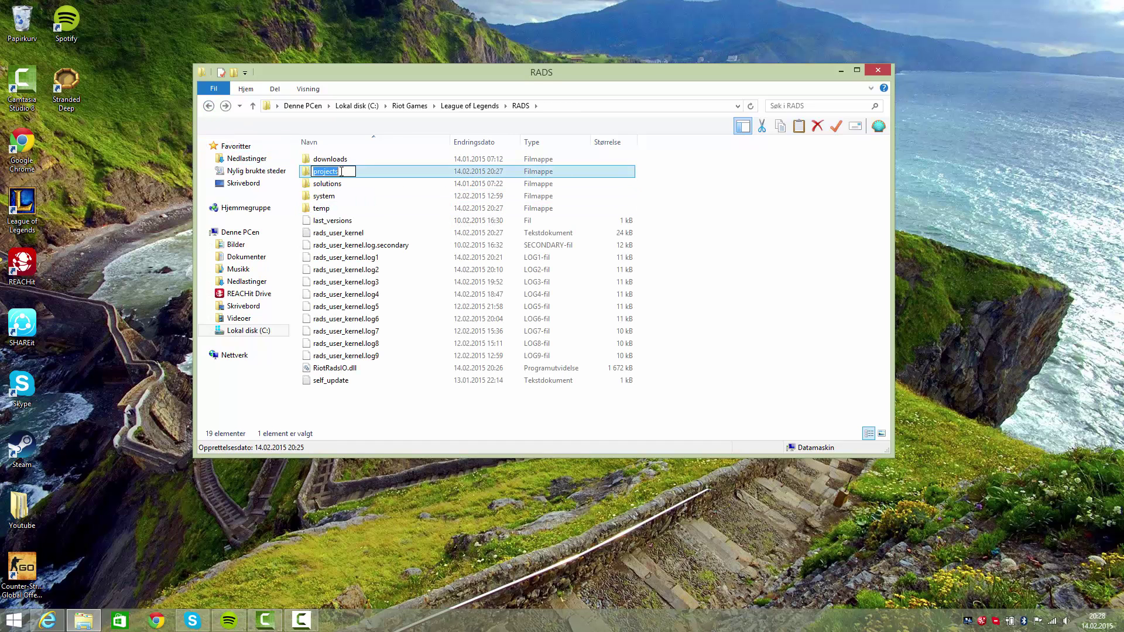
{"action": "left_click", "coordinate": [376, 174]}
{"action": "key", "text": "Delete"}
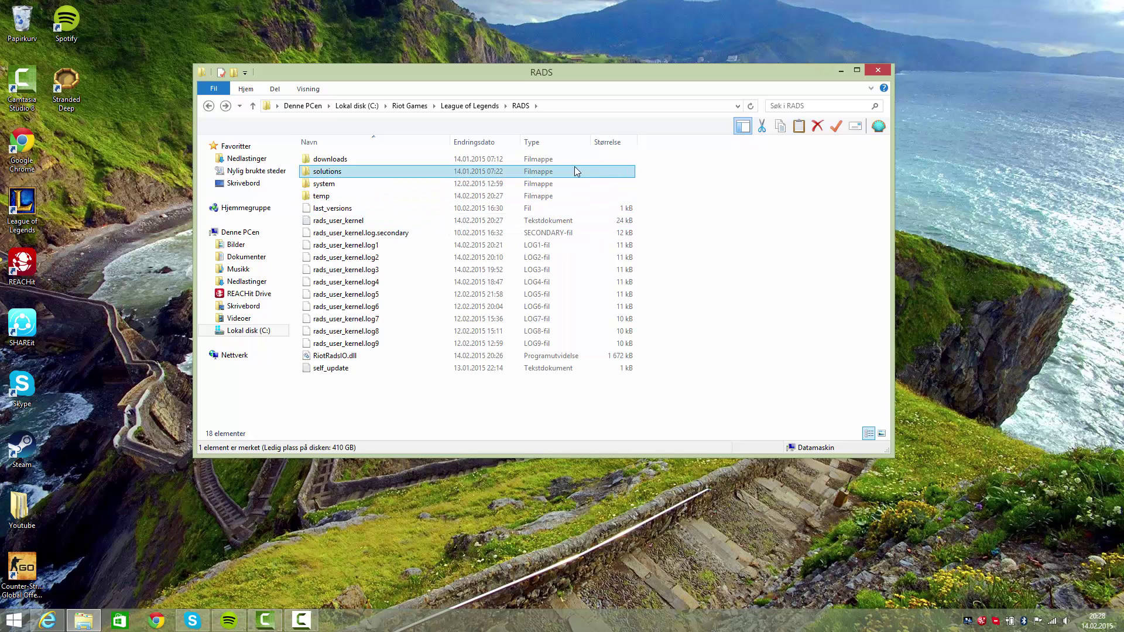
Close the RADS window and permanently empty the Papirkurv recycle bin.
{"action": "left_click", "coordinate": [885, 69]}
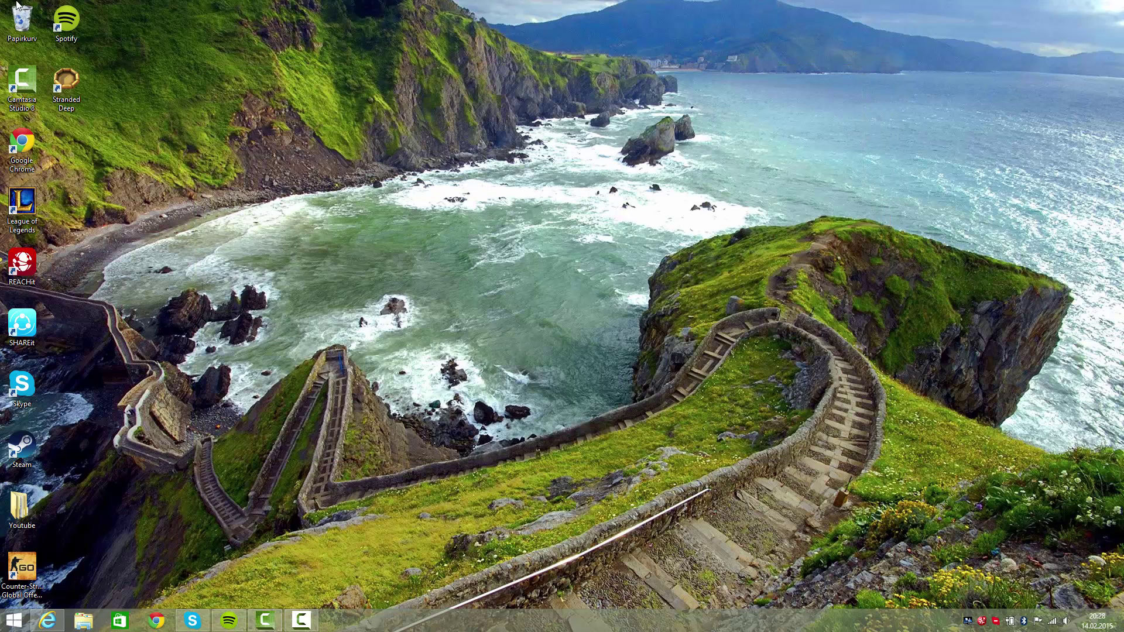
{"action": "right_click", "coordinate": [9, 16]}
{"action": "left_click", "coordinate": [56, 37]}
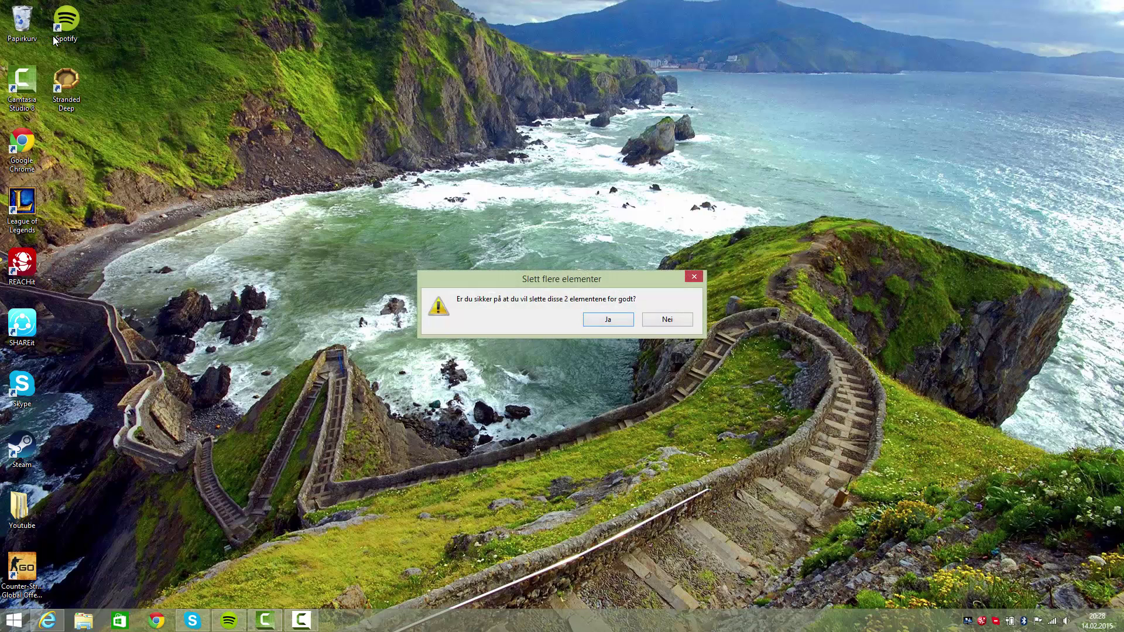
{"action": "key", "text": "Return"}
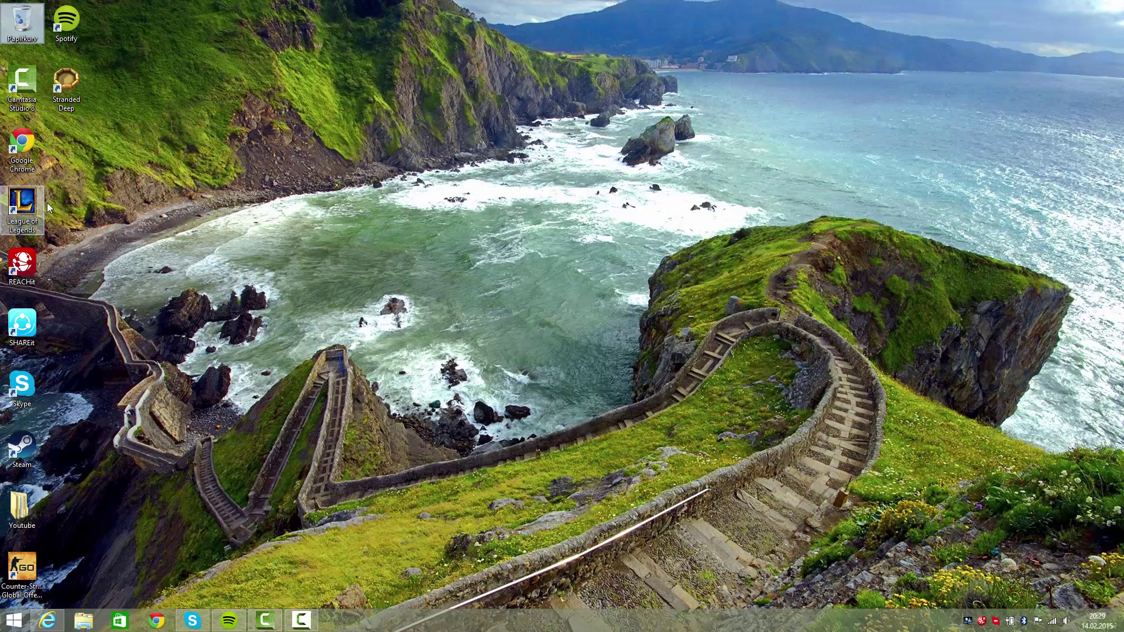
Start League of Legends from its desktop shortcut to bring up the launcher.
{"action": "double_click", "coordinate": [26, 209]}
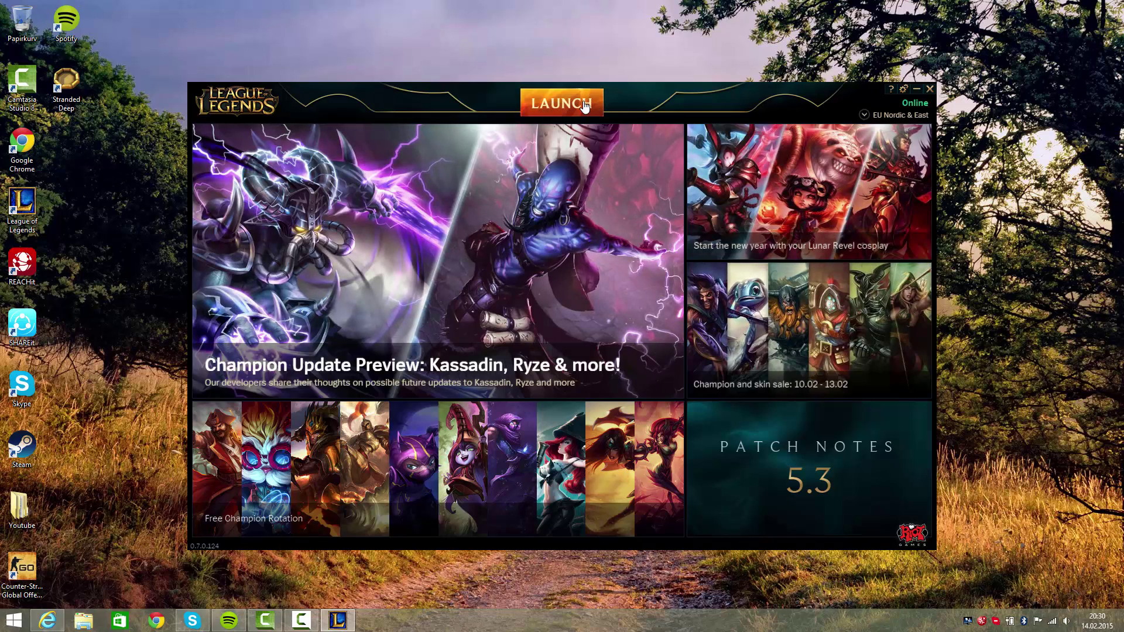
Start the game from the launcher so it repatches the missing project files.
{"action": "left_click", "coordinate": [596, 106]}
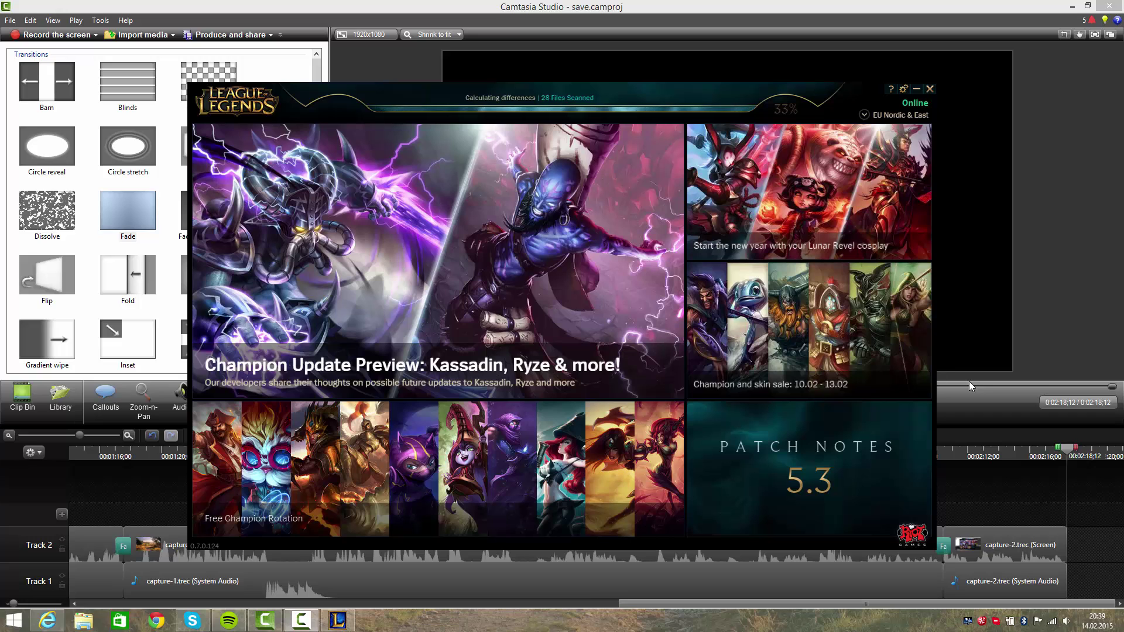
Let the launcher finish its two-step update until it is ready to launch.
{"action": "key", "text": "F10"}
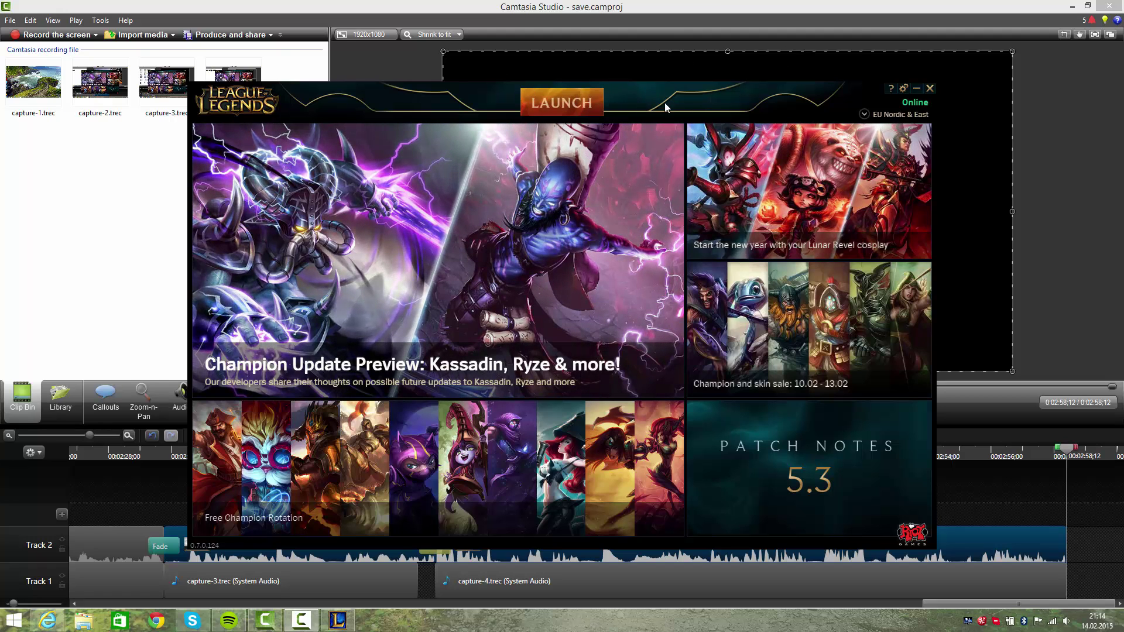
Launch the game and accept both the EULA and the terms of use disclaimer.
{"action": "left_click", "coordinate": [559, 105]}
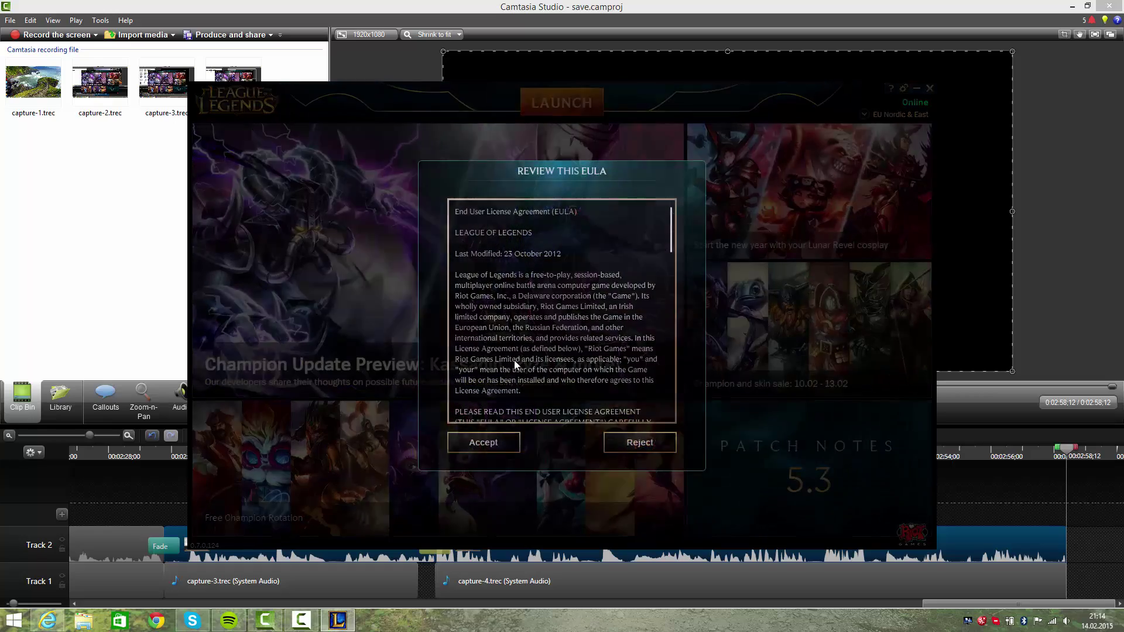
{"action": "left_click", "coordinate": [481, 443]}
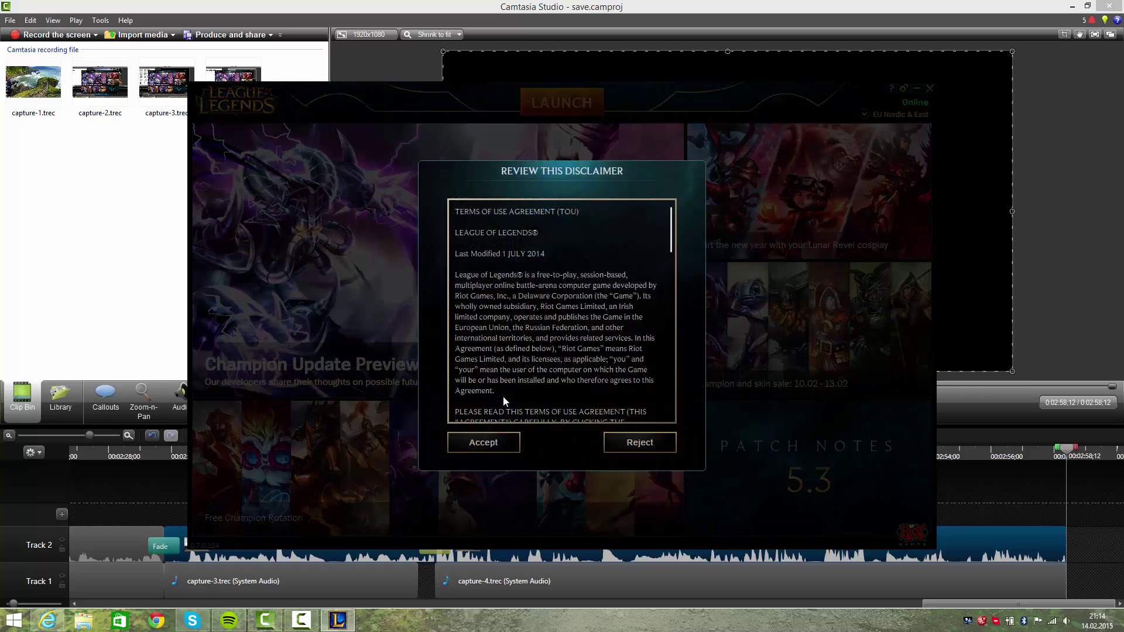
{"action": "left_click", "coordinate": [481, 444]}
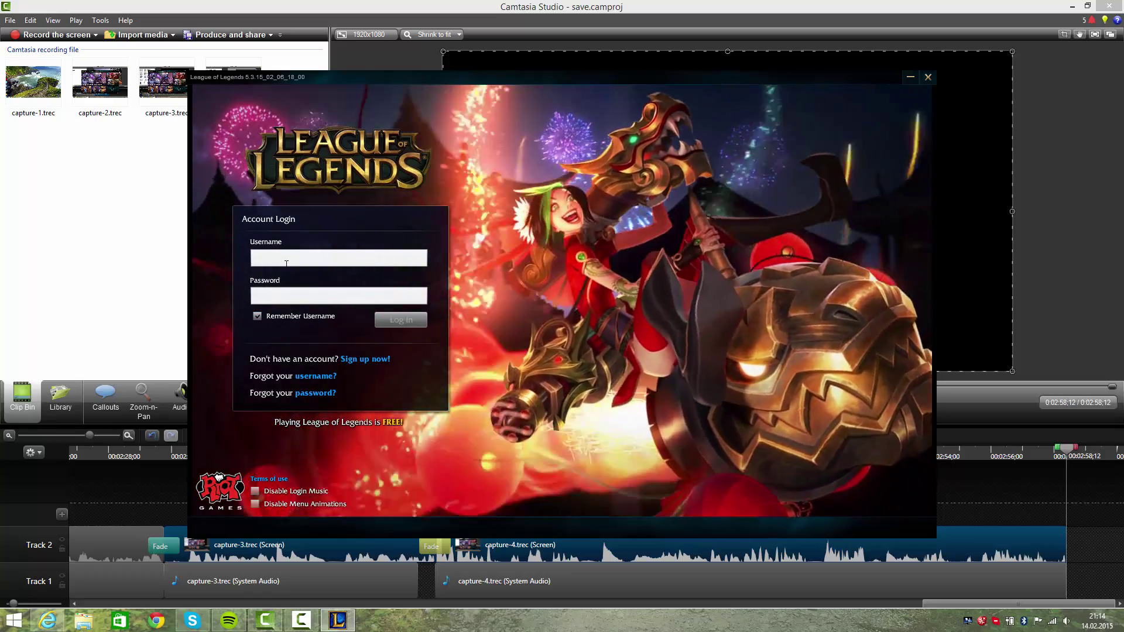
Log in with the account username and password, and disable the login music.
{"action": "left_click", "coordinate": [286, 264]}
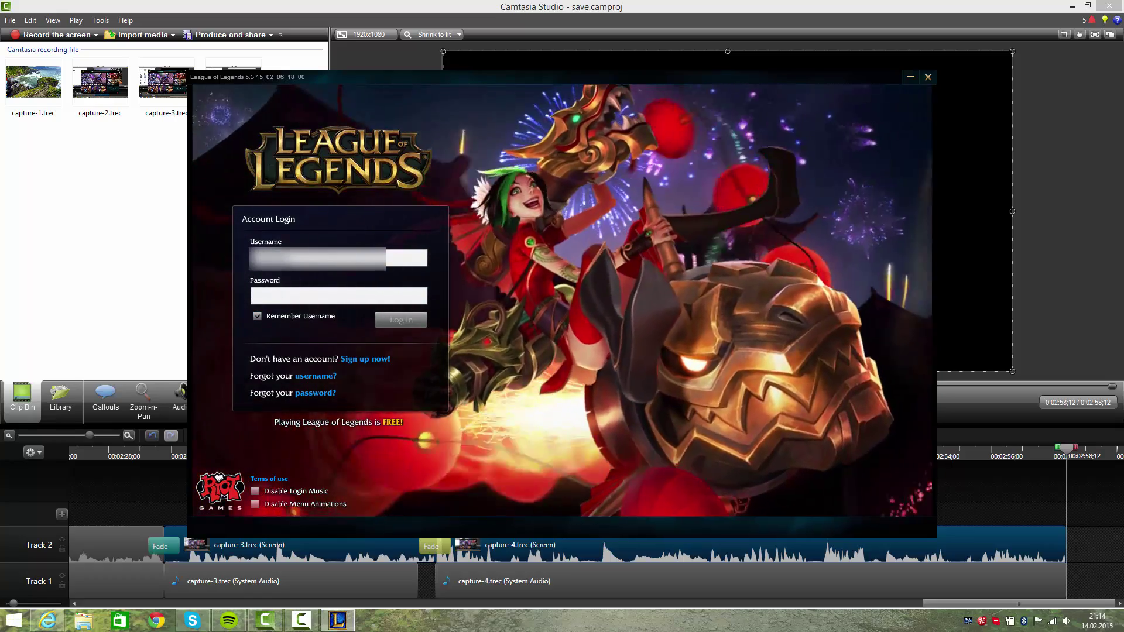
{"action": "left_click", "coordinate": [272, 292]}
{"action": "type", "text": "****"}
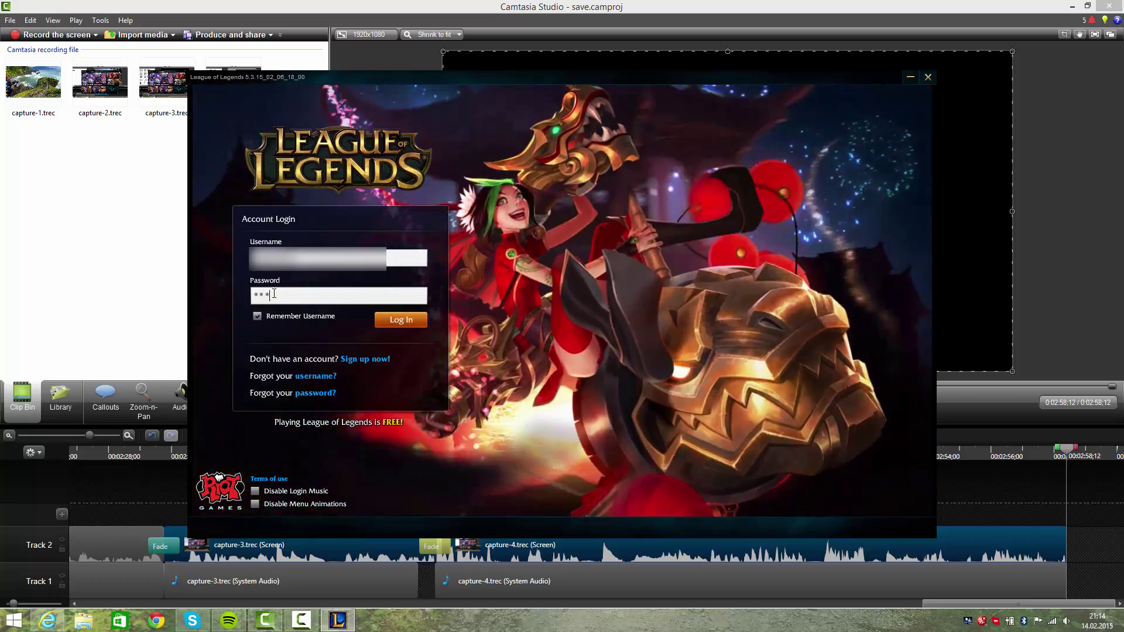
{"action": "type", "text": "******"}
{"action": "key", "text": "Return"}
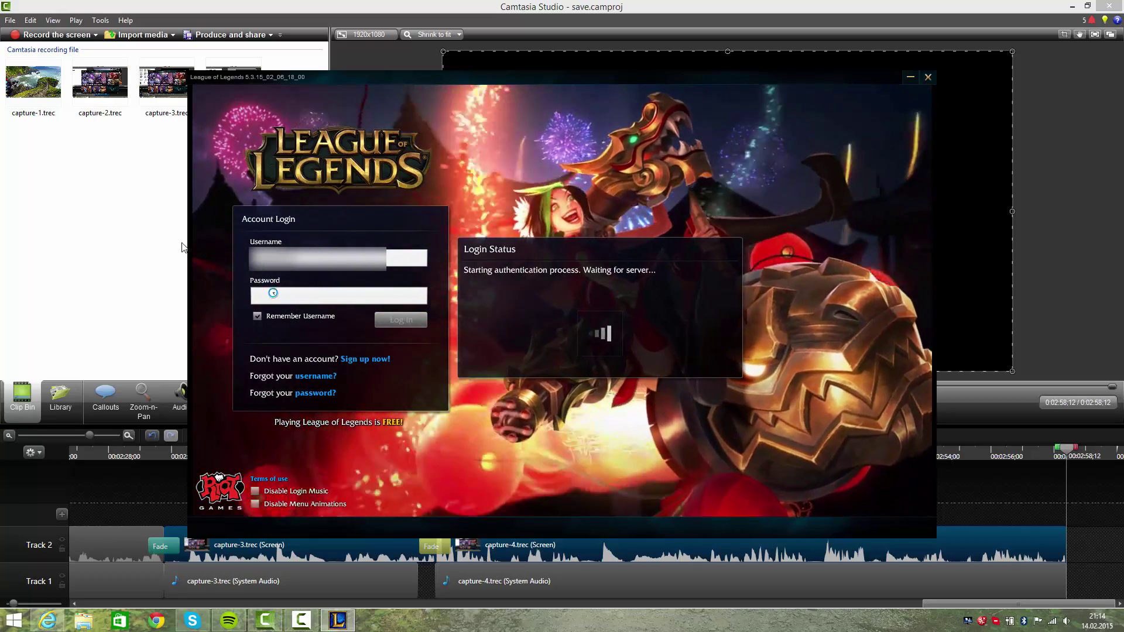
{"action": "left_click", "coordinate": [256, 491]}
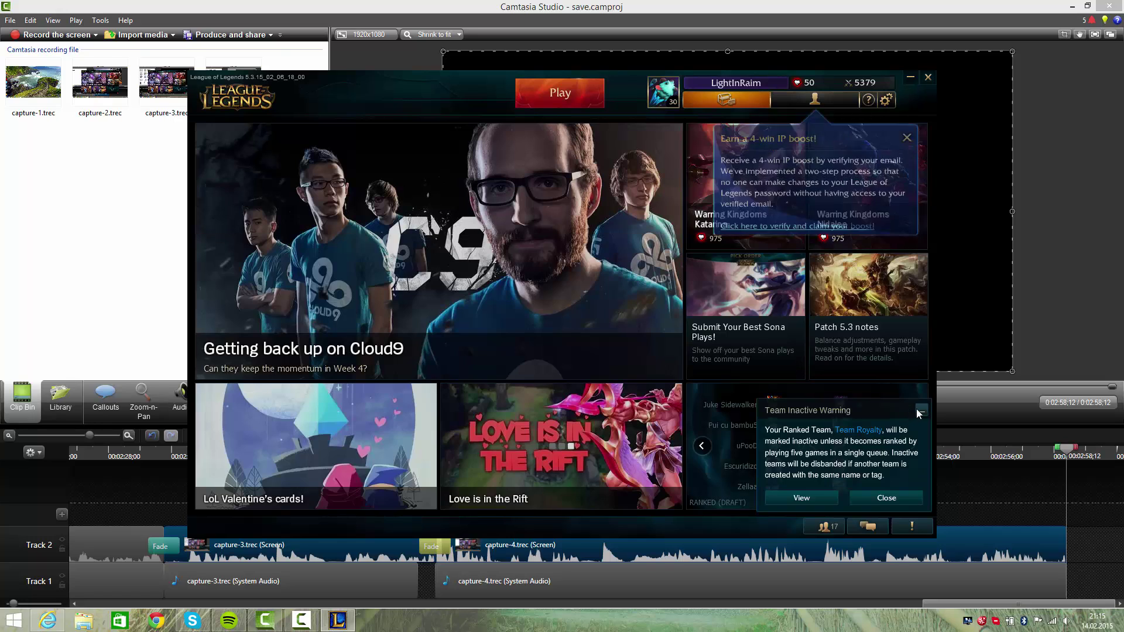
Dismiss the Team Inactive Warning notice.
{"action": "left_click", "coordinate": [897, 141]}
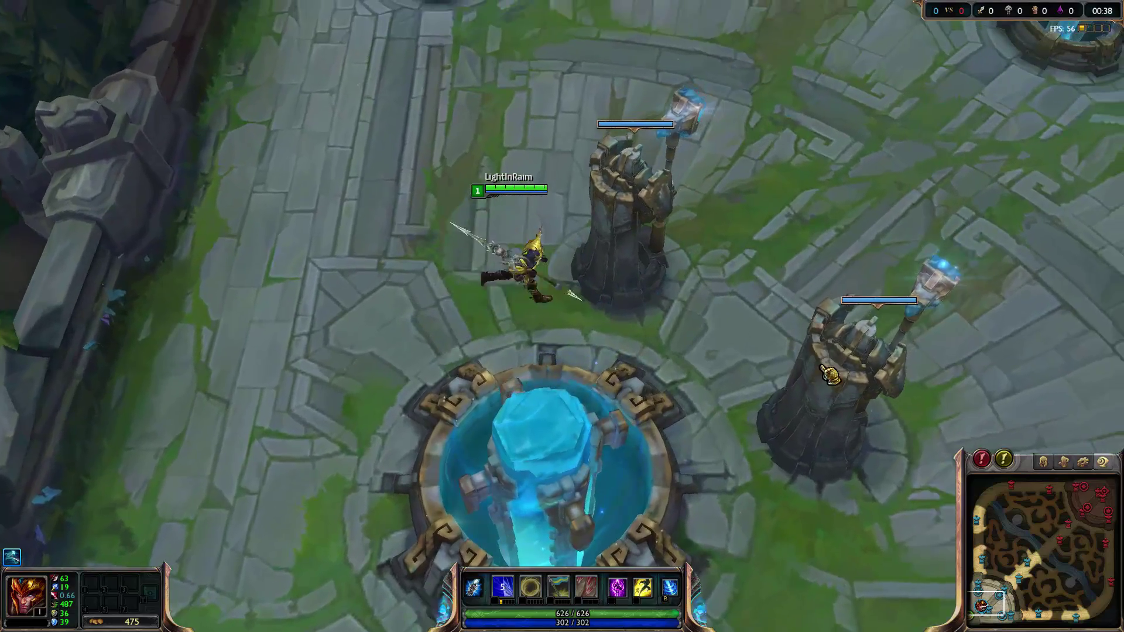
Move the champion up-right from the fountain, opening and closing the item shop.
{"action": "right_click", "coordinate": [787, 401]}
{"action": "right_click", "coordinate": [739, 218]}
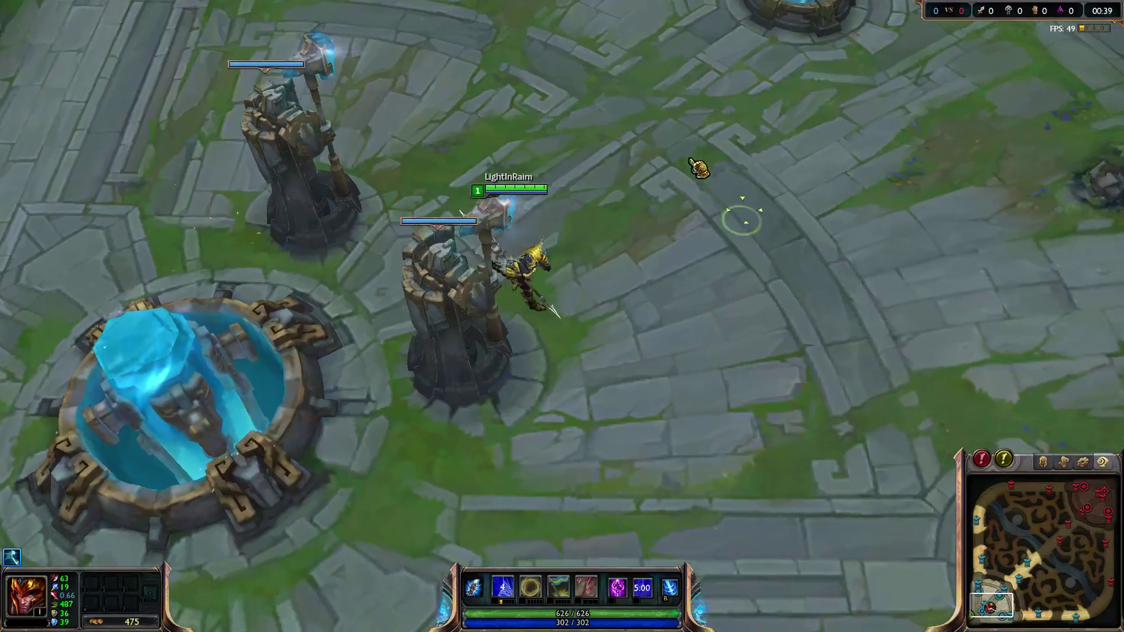
{"action": "right_click", "coordinate": [603, 157]}
{"action": "key", "text": "p"}
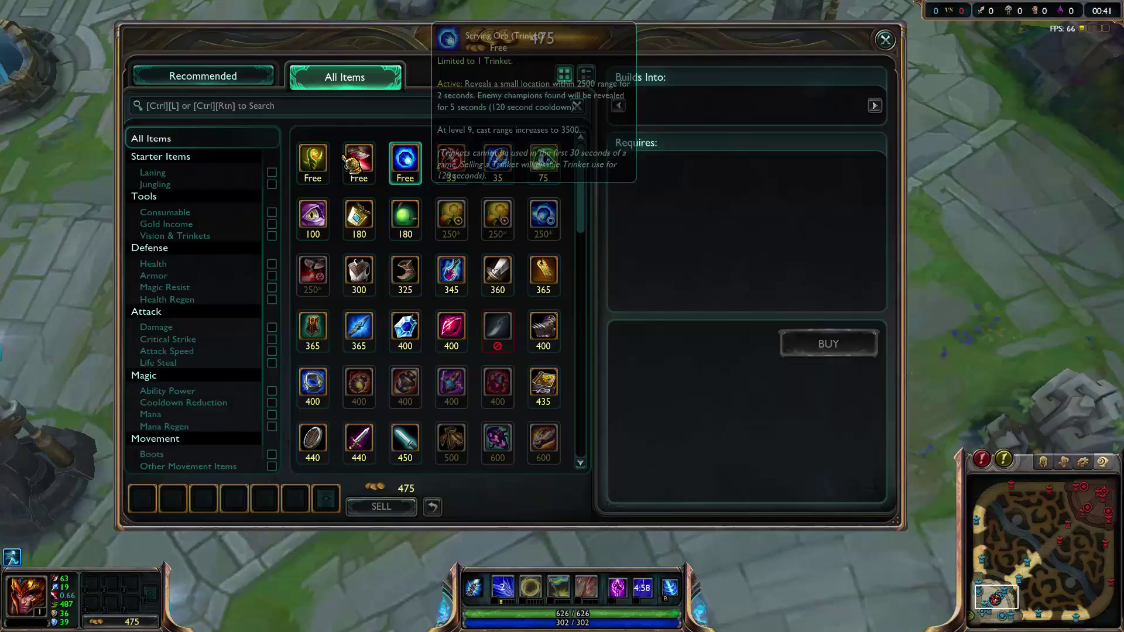
{"action": "key", "text": "p"}
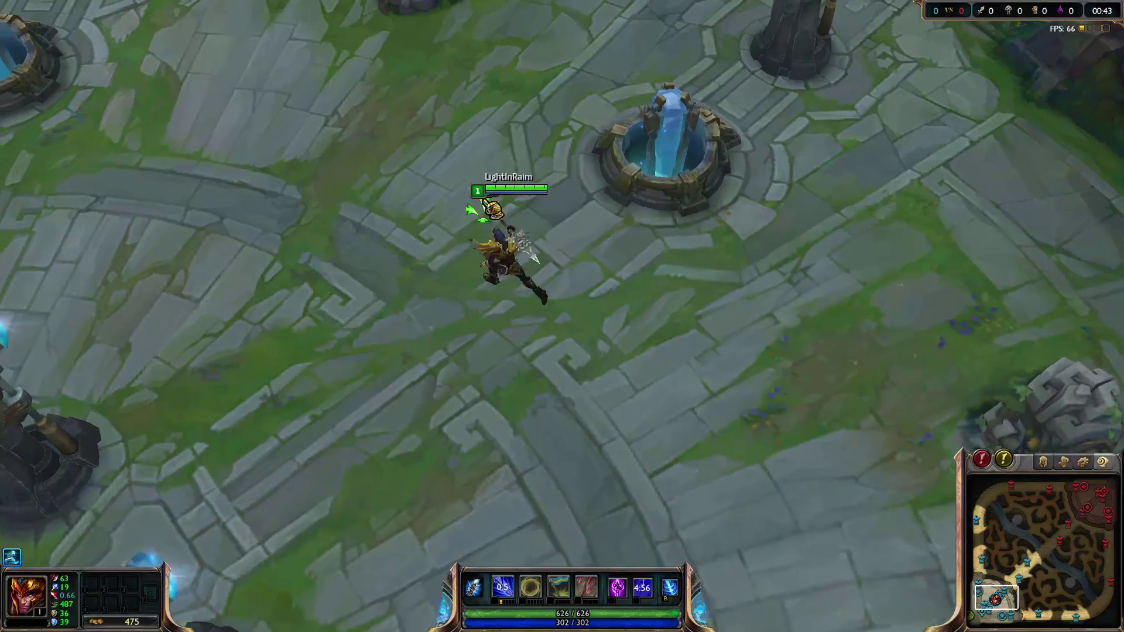
Cast the Q ability, walk back toward the fountain, and open the Sound options.
{"action": "right_click", "coordinate": [582, 165]}
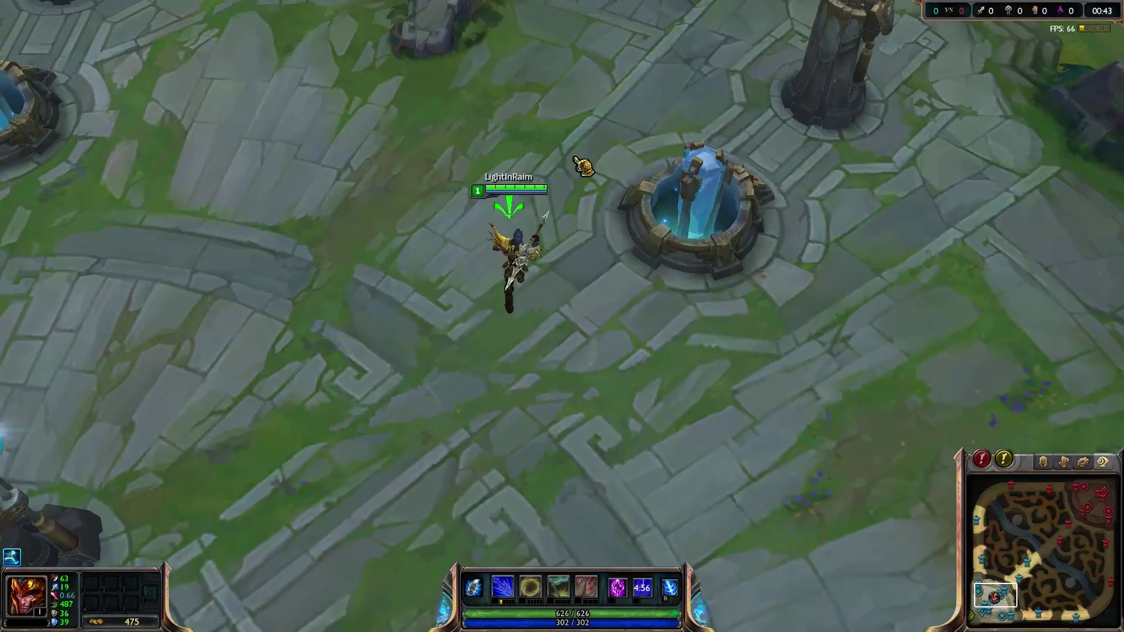
{"action": "key", "text": "q"}
{"action": "right_click", "coordinate": [774, 305]}
{"action": "key", "text": "Escape"}
{"action": "left_click", "coordinate": [357, 217]}
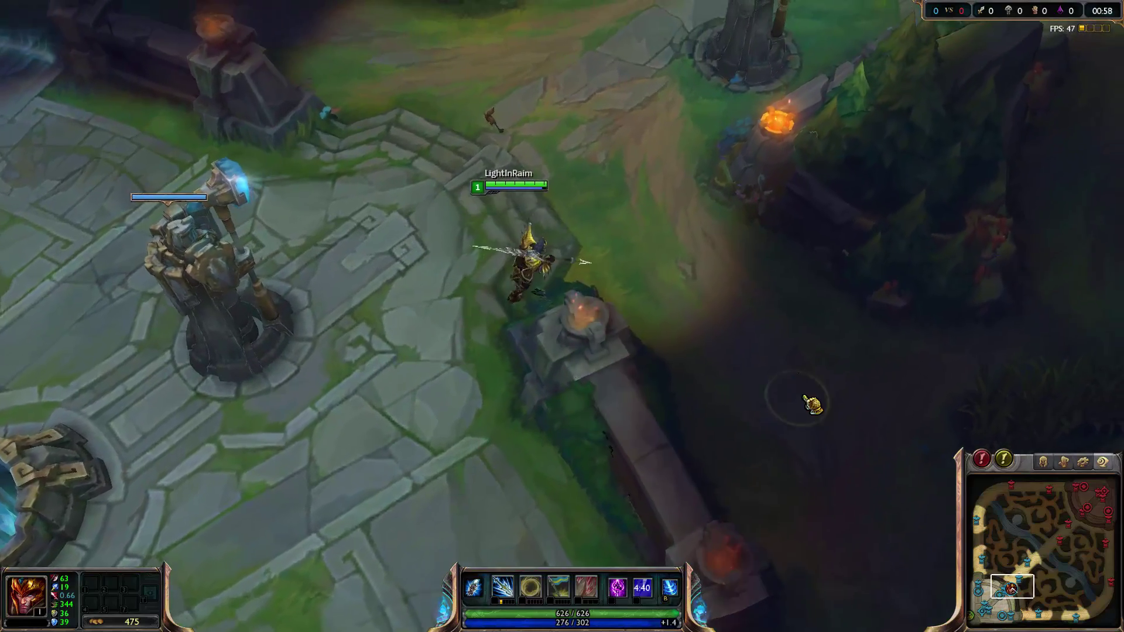
Take the champion into the jungle, fire Q there, and cancel a started recall.
{"action": "right_click", "coordinate": [813, 413]}
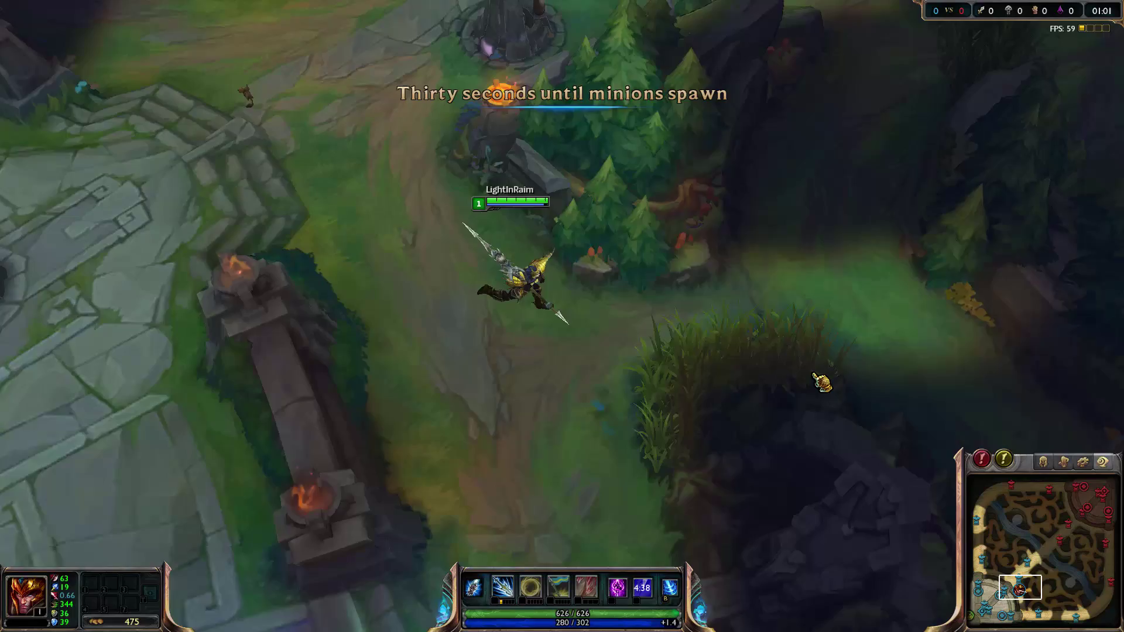
{"action": "key", "text": "e"}
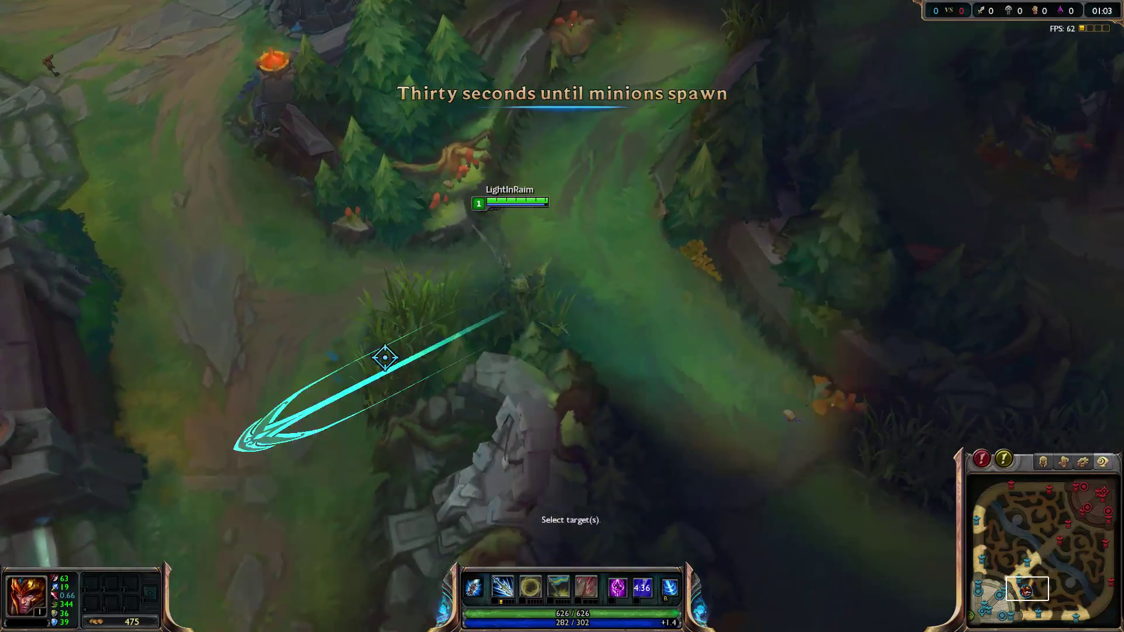
{"action": "key", "text": "q"}
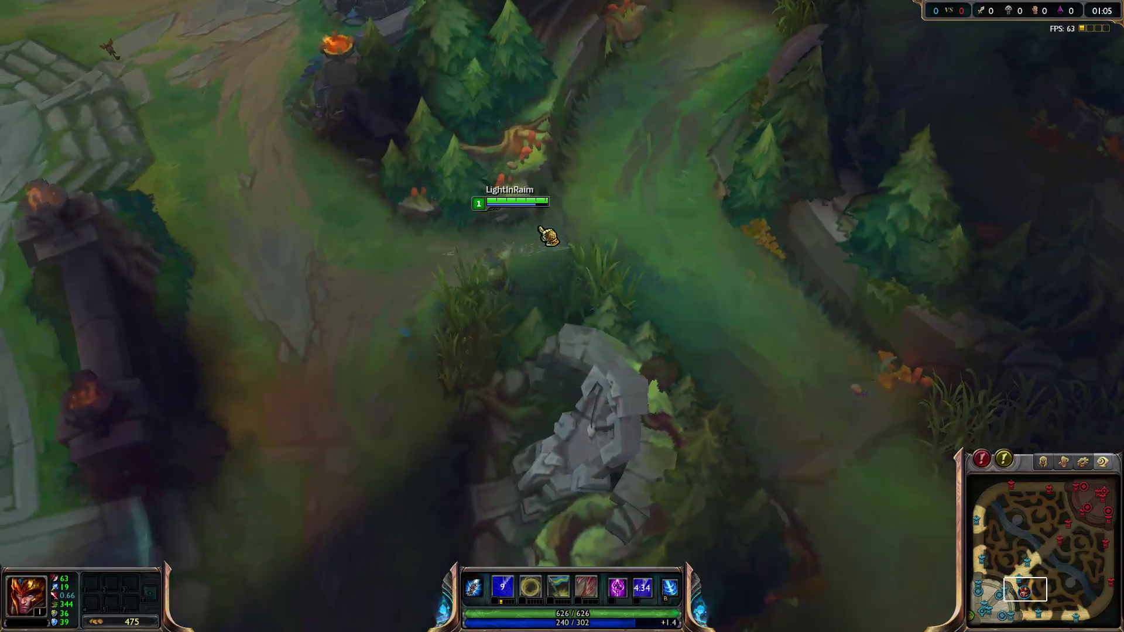
{"action": "right_click", "coordinate": [462, 390]}
{"action": "key", "text": "b"}
{"action": "right_click", "coordinate": [389, 230]}
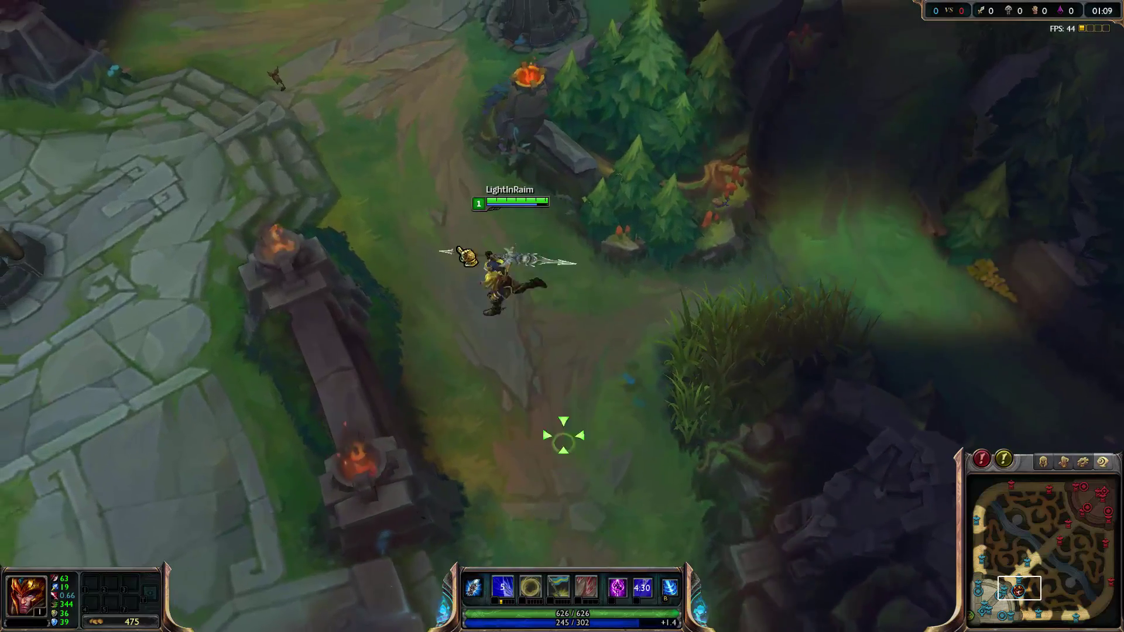
{"action": "right_click", "coordinate": [443, 206]}
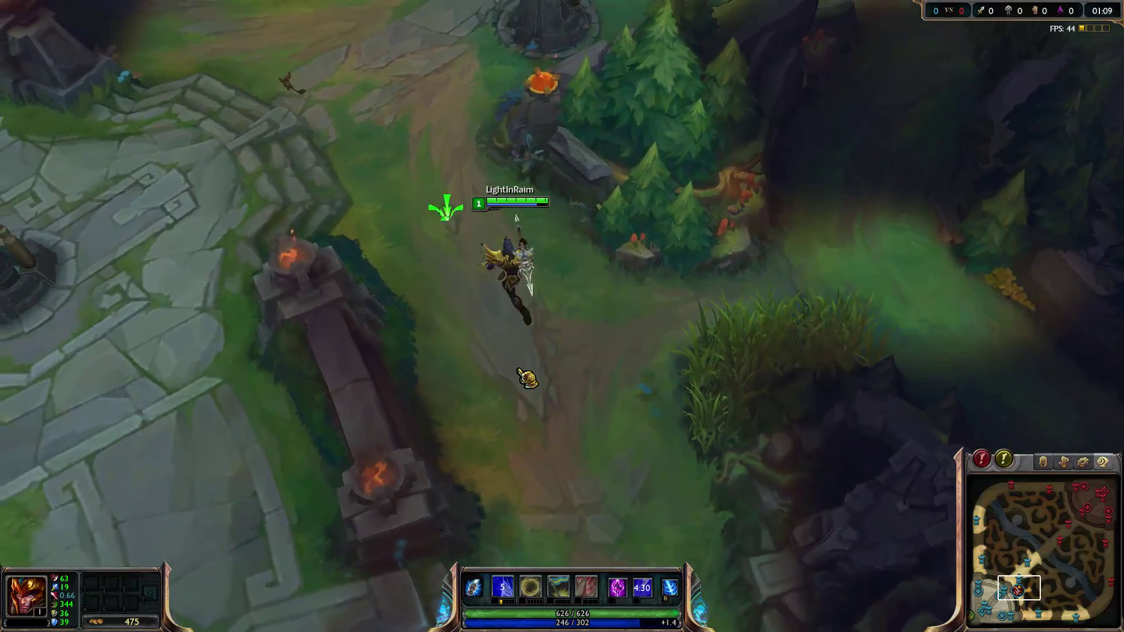
{"action": "right_click", "coordinate": [512, 326]}
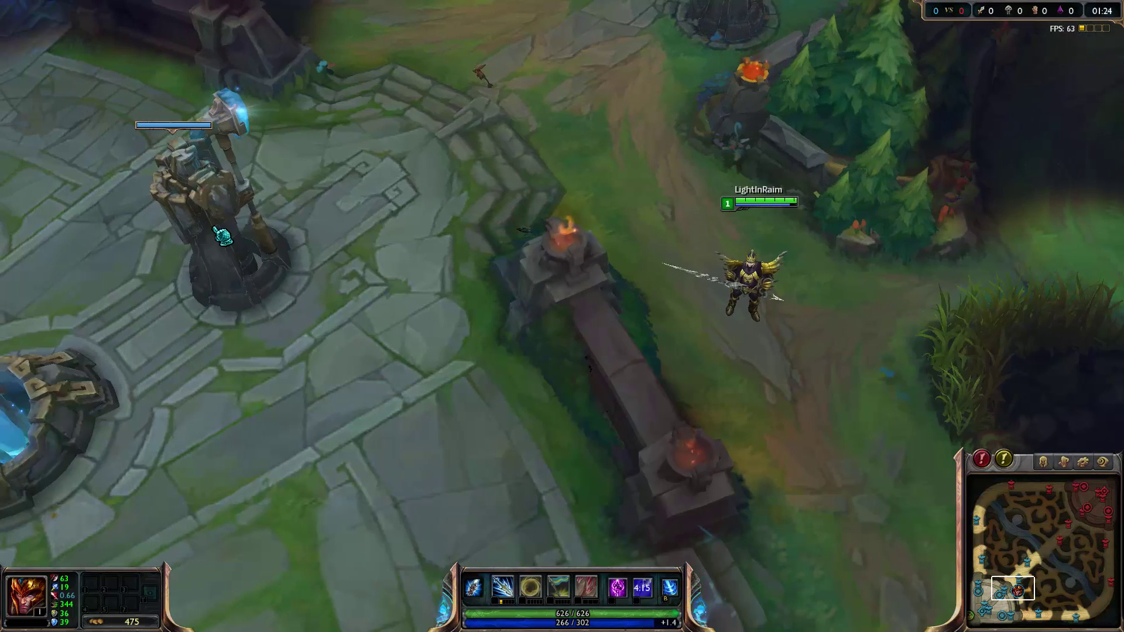
Check the allied turret's stats, re-centre on the champion, and walk up to the stairs.
{"action": "left_click", "coordinate": [201, 163]}
{"action": "key", "text": "space"}
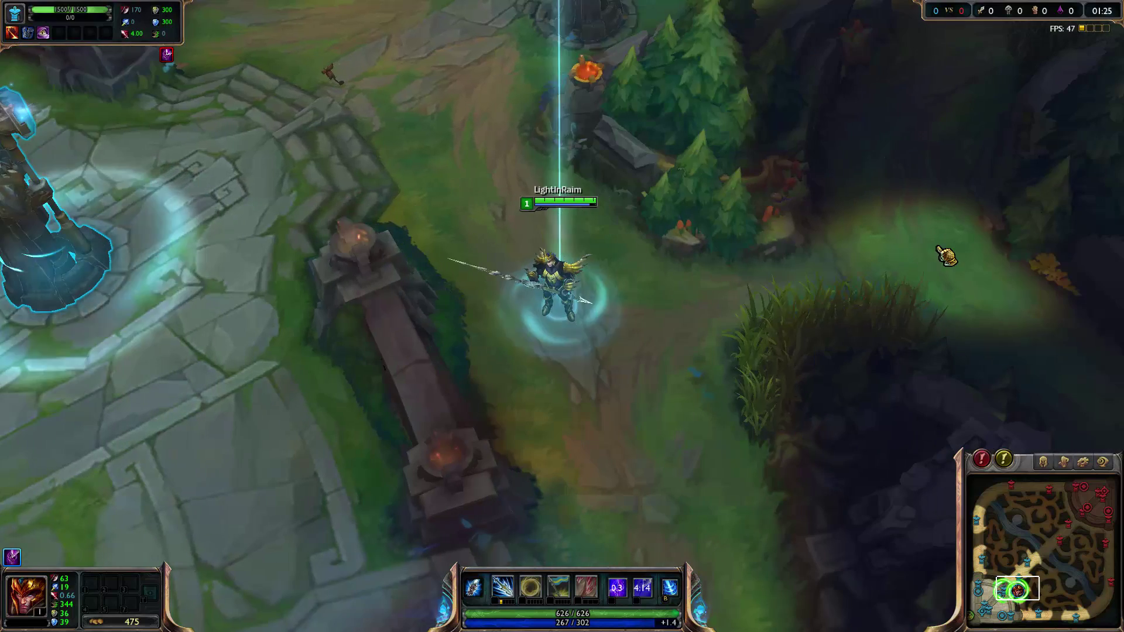
{"action": "scroll", "coordinate": [872, 241], "scroll_direction": "up", "scroll_amount": 3}
{"action": "scroll", "coordinate": [877, 243], "scroll_direction": "down", "scroll_amount": 3}
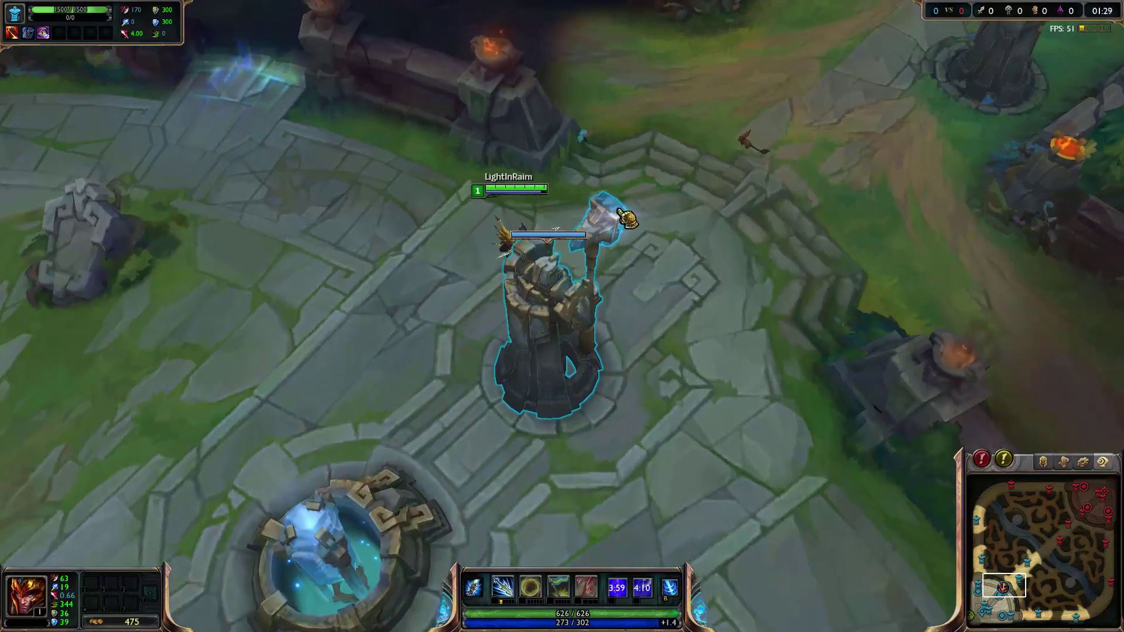
{"action": "right_click", "coordinate": [670, 275]}
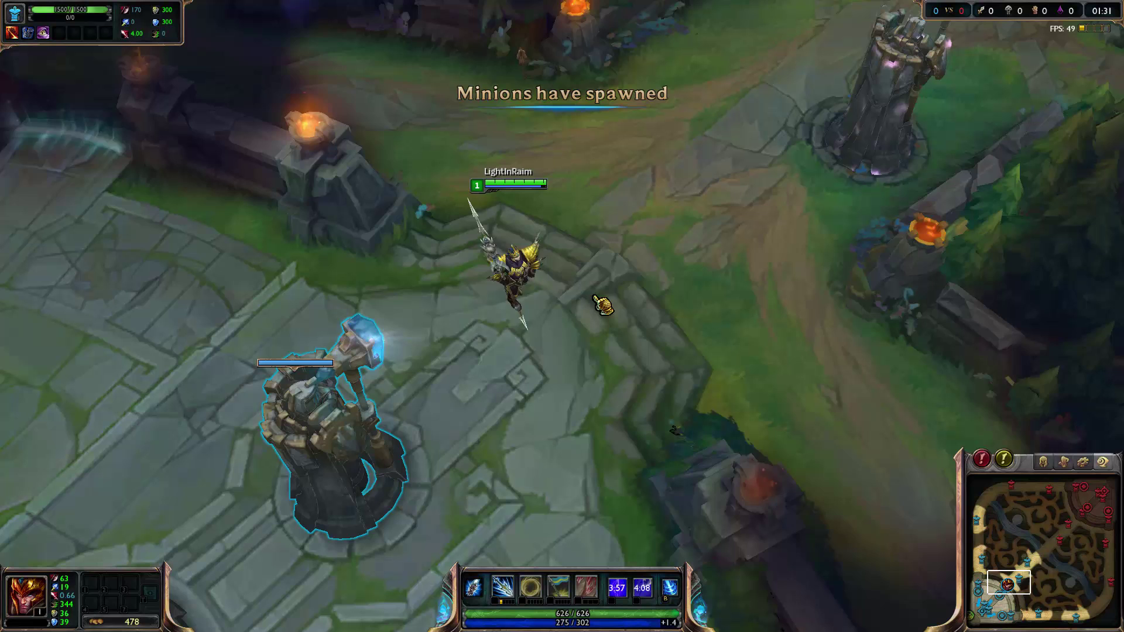